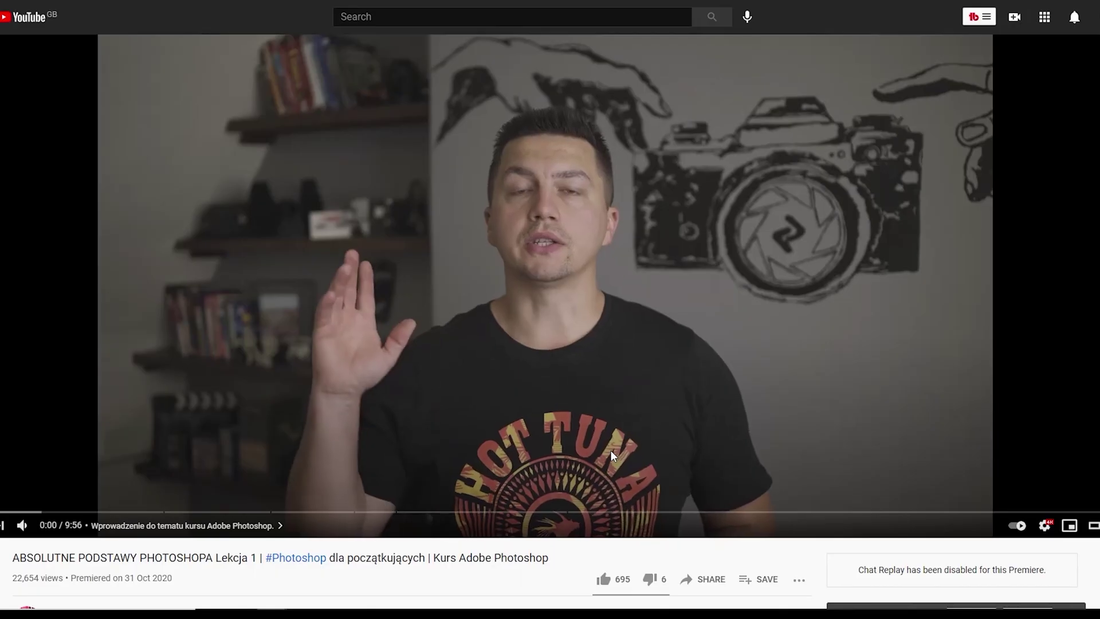
Step: Like the Photoshop lesson video and subscribe to its channel with all notifications
scroll(610, 450, "down", 3)
left_click(604, 332)
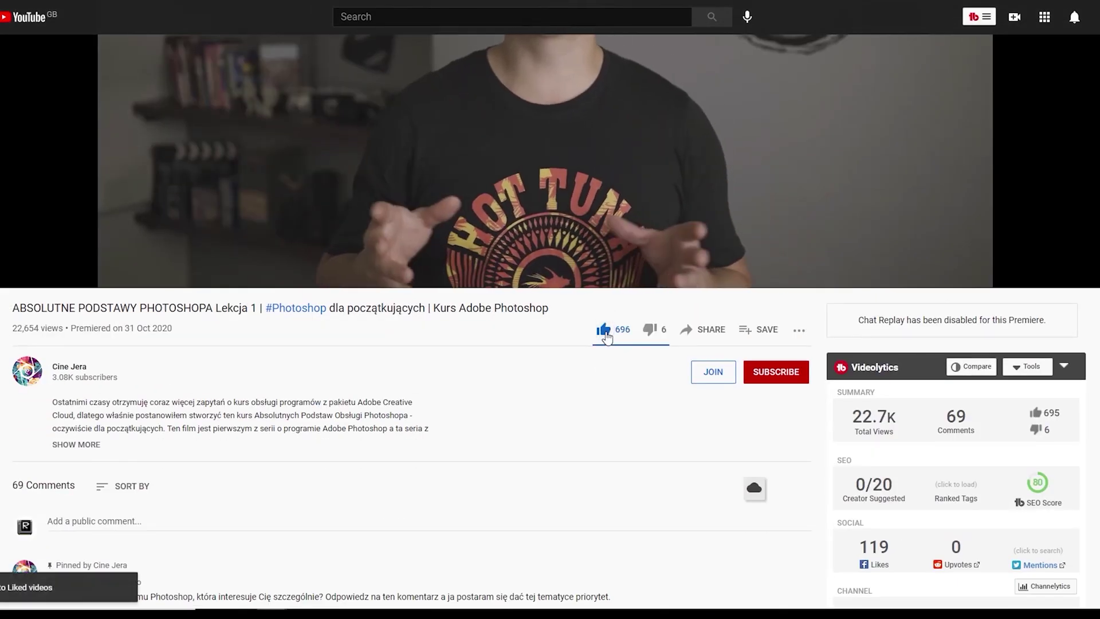
scroll(688, 332, "down", 1)
left_click(797, 311)
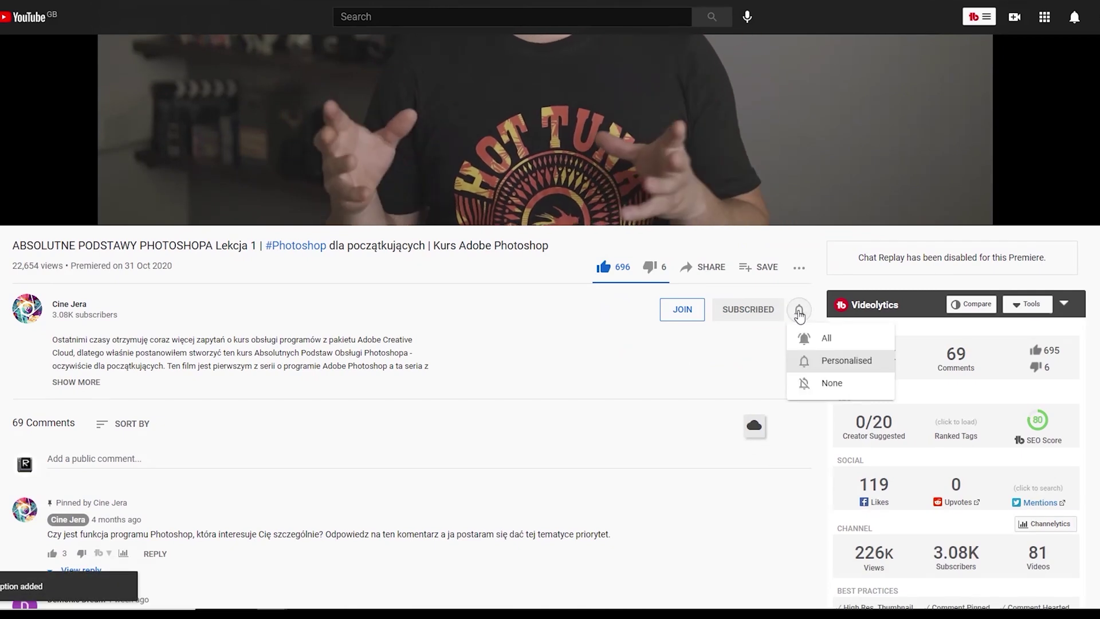
left_click(825, 337)
scroll(170, 297, "down", 3)
left_click(170, 299)
Step: Post the comment 'Bardzo interesujący kurs. Czekam na kolejny odcinek' and view the channel membership options
type("Bardzo interesujący kurs. Czekam na kolejny odcinek")
left_click(780, 324)
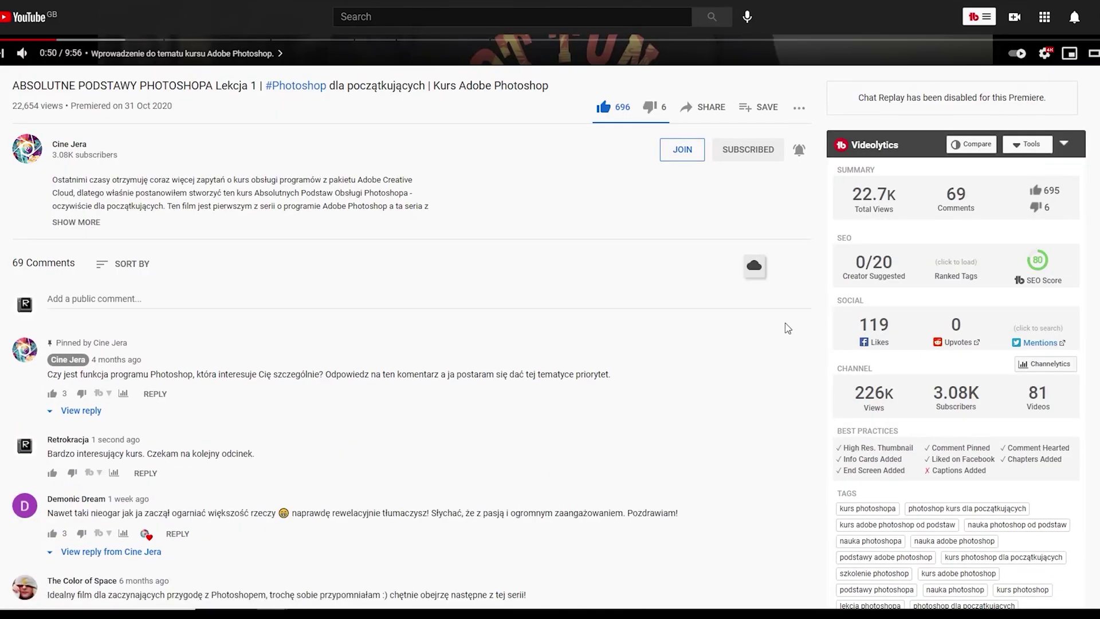
scroll(745, 326, "up", 3)
left_click(687, 311)
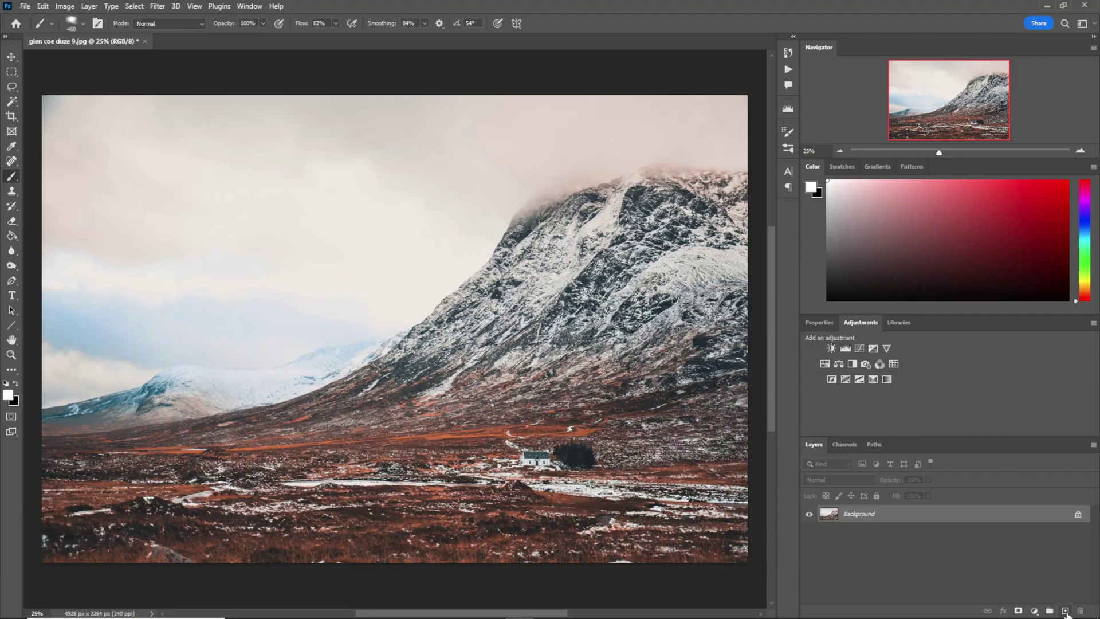
Step: Add empty Layer 1 above Background and bring up the brush preset picker over the photo
left_click(1065, 611)
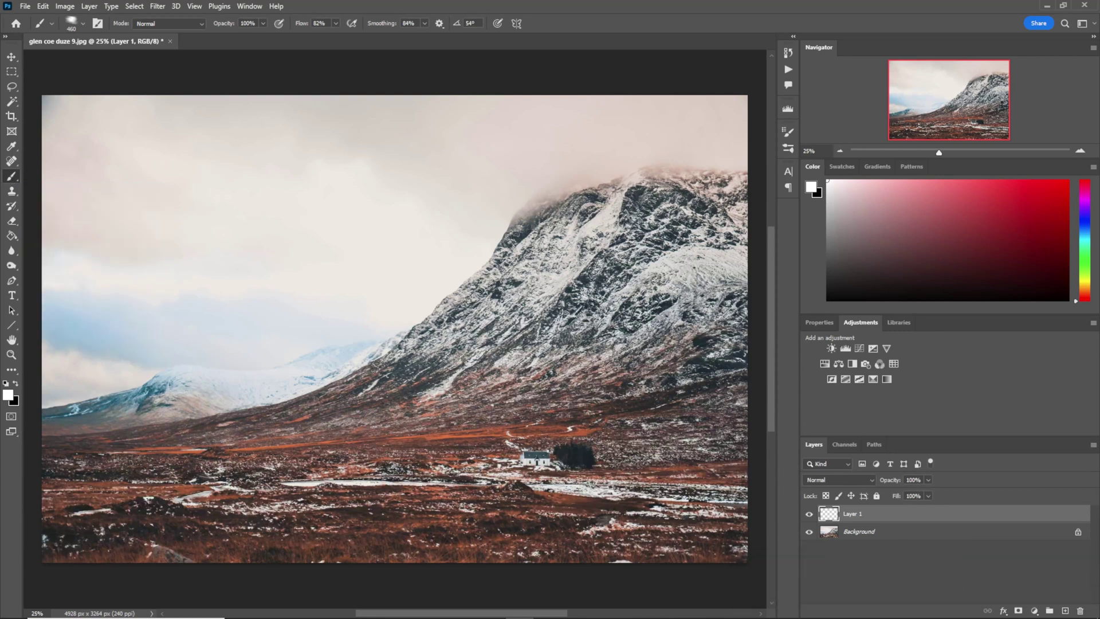
right_click(469, 358)
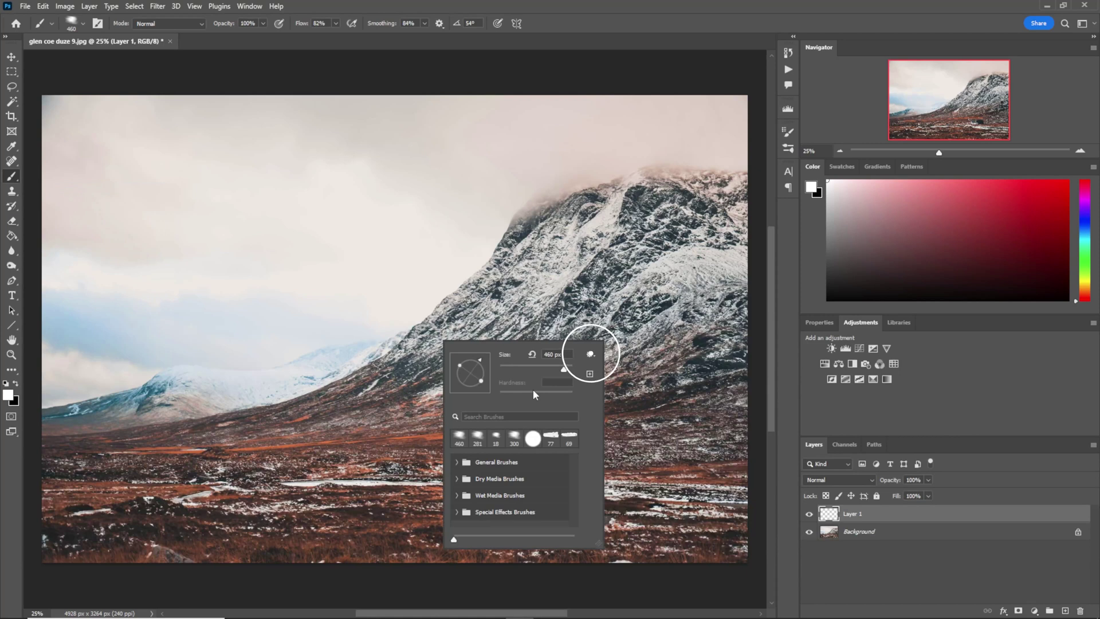
Step: Import the Cine Jera Śnieżne Pędzle Photoshop .ABR snow brush set into the presets
left_click(588, 355)
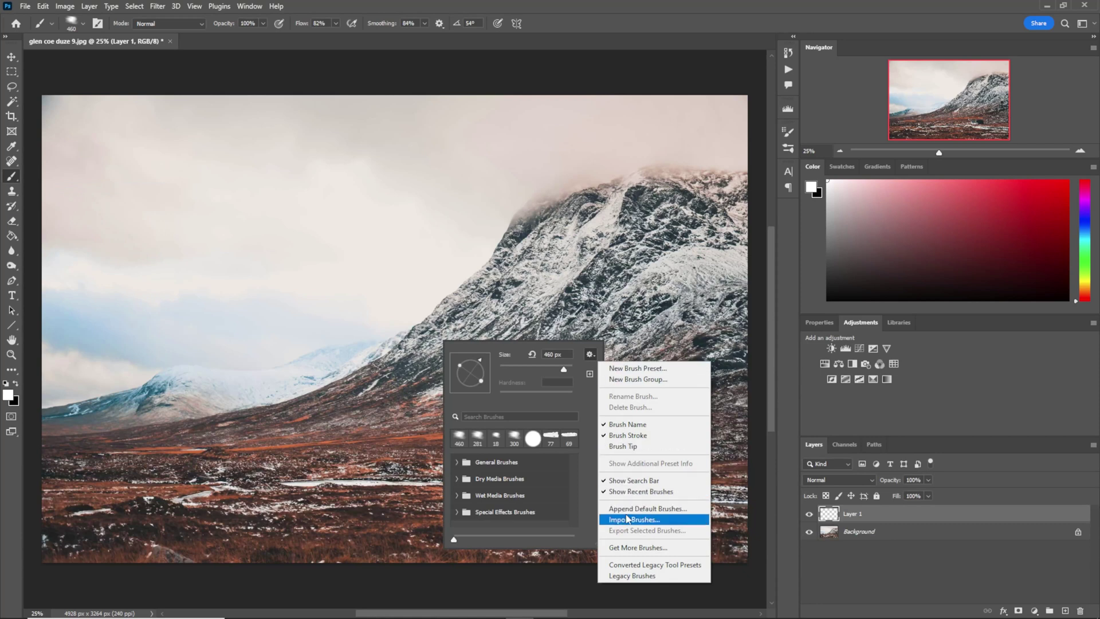
left_click(628, 519)
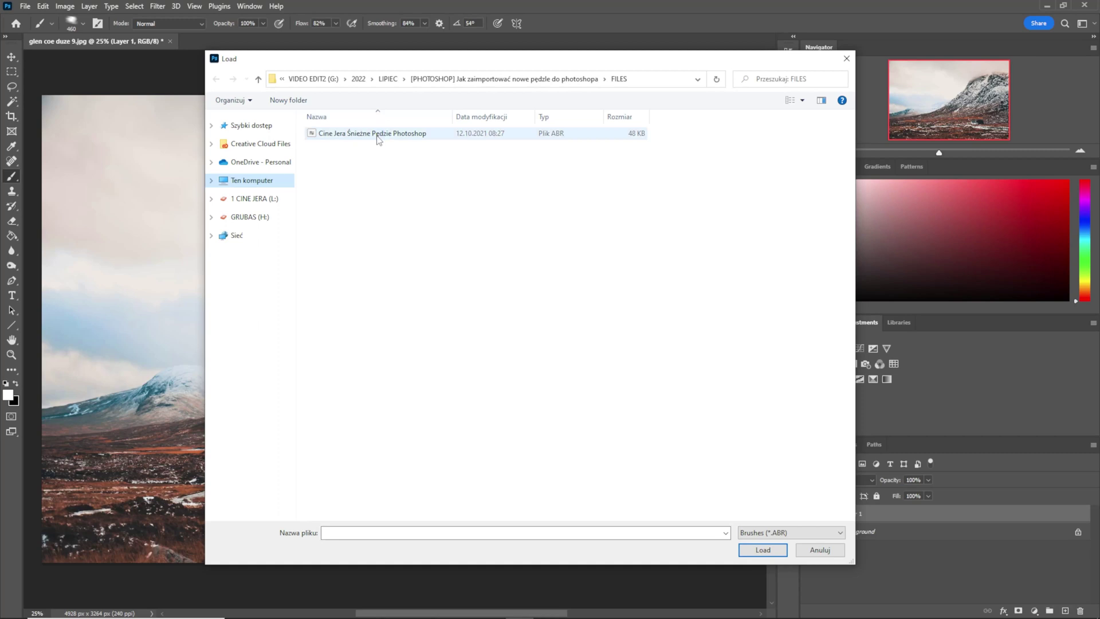
left_click(378, 137)
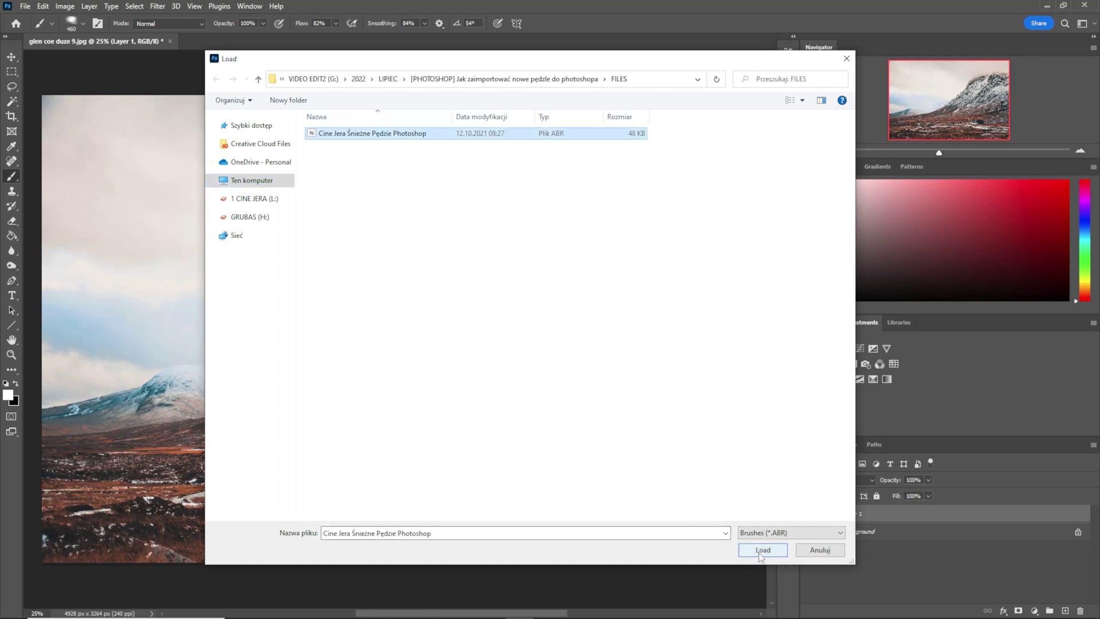
left_click(762, 551)
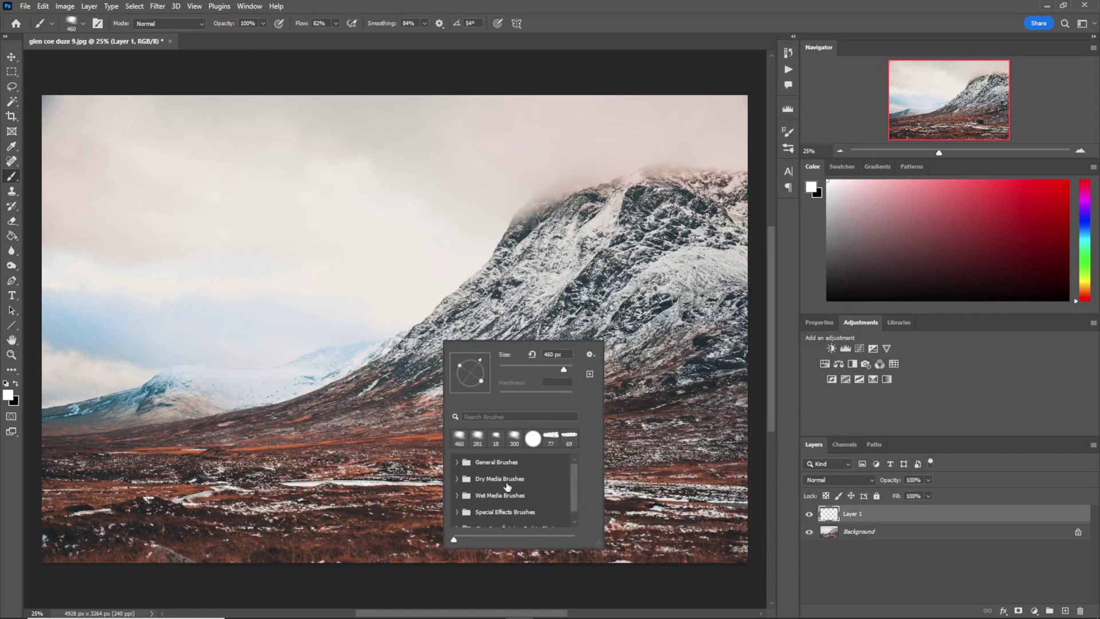
Step: Expand the imported Cine Jera snow brush folder and select PHLEARN Snow at 300 px
scroll(508, 487, "down", 1)
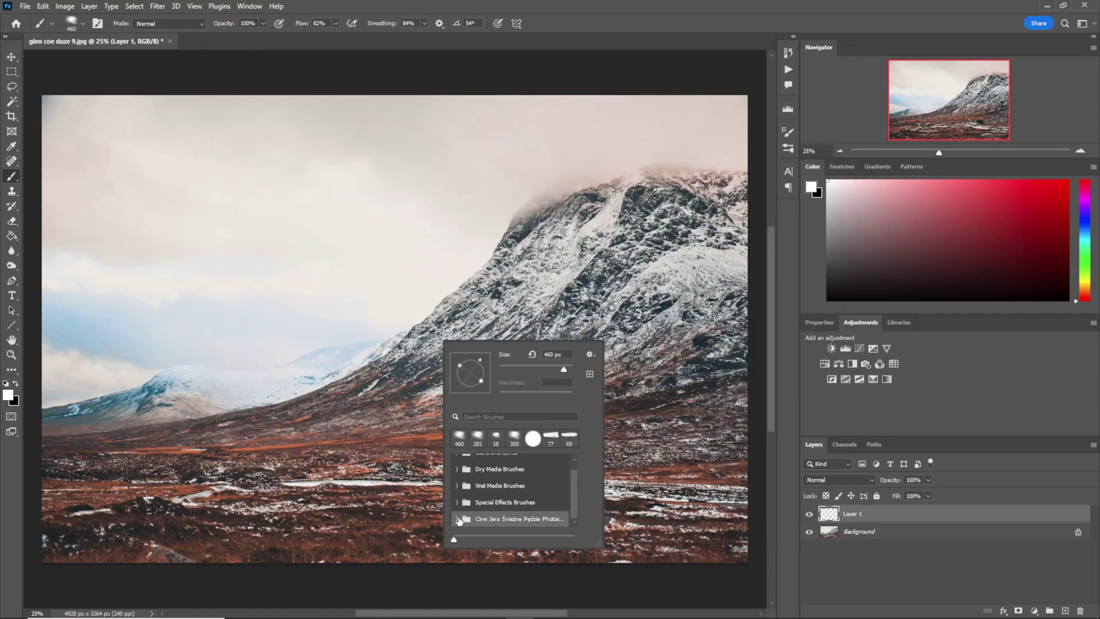
left_click(513, 512)
left_click(487, 519)
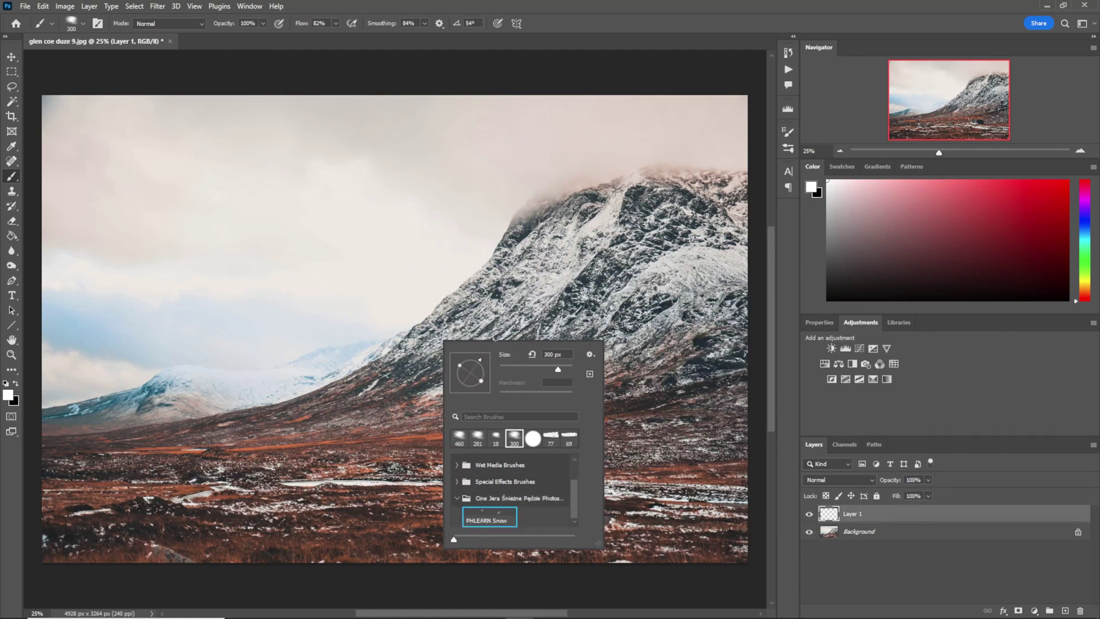
Step: Confirm the PHLEARN Snow brush and stamp snowflakes across the sky, mountain and hillsides
double_click(489, 520)
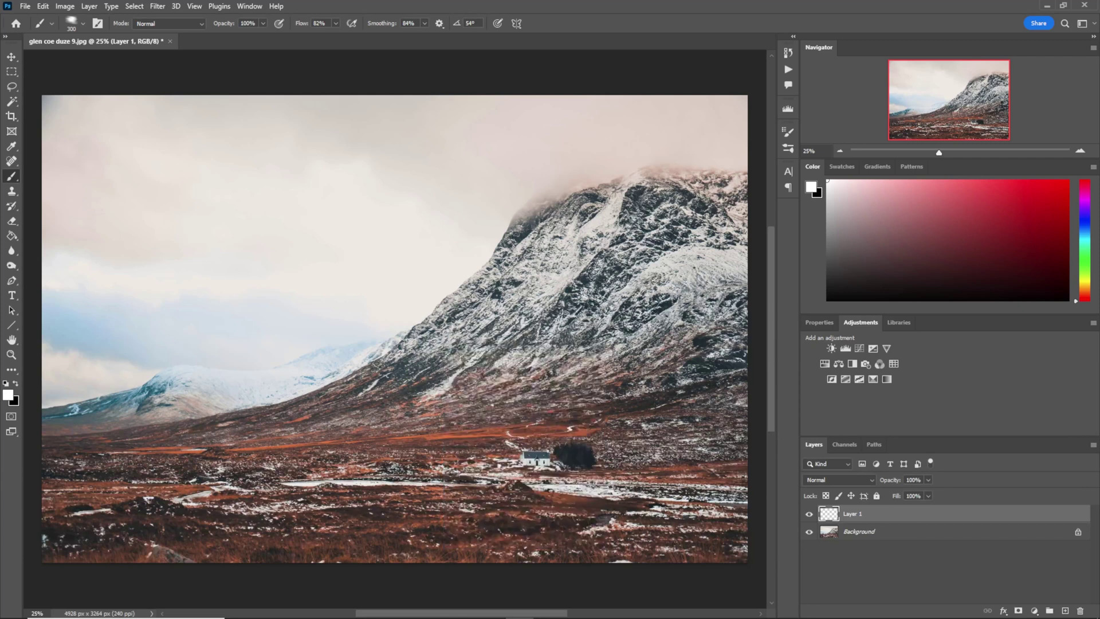
left_click(555, 215)
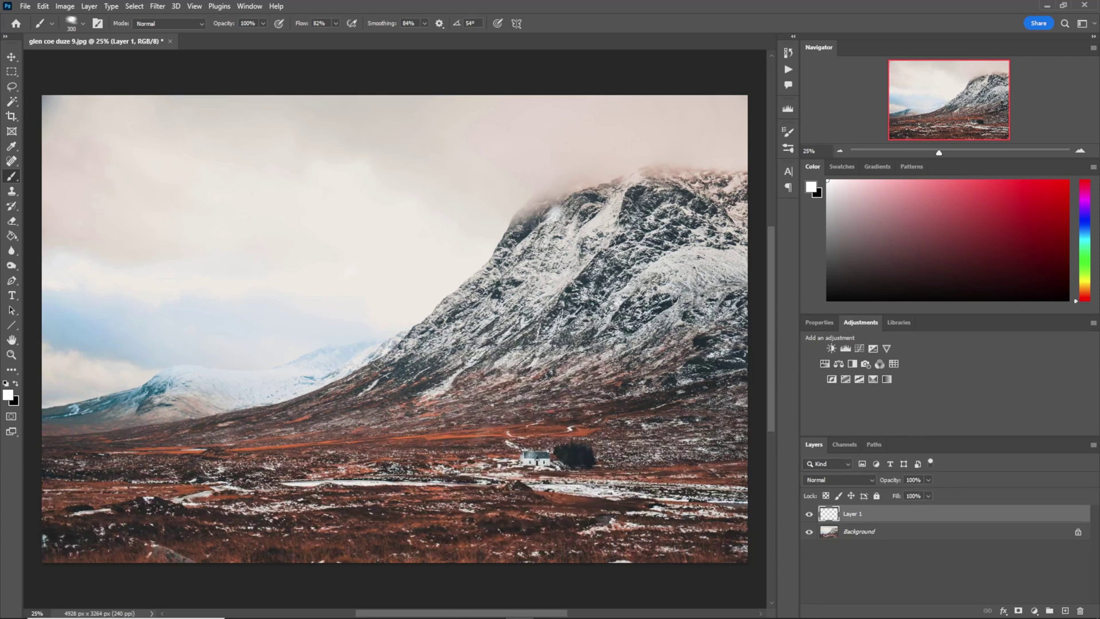
left_click(342, 392)
left_click(430, 291)
left_click(321, 302)
left_click(105, 301)
left_click(156, 319)
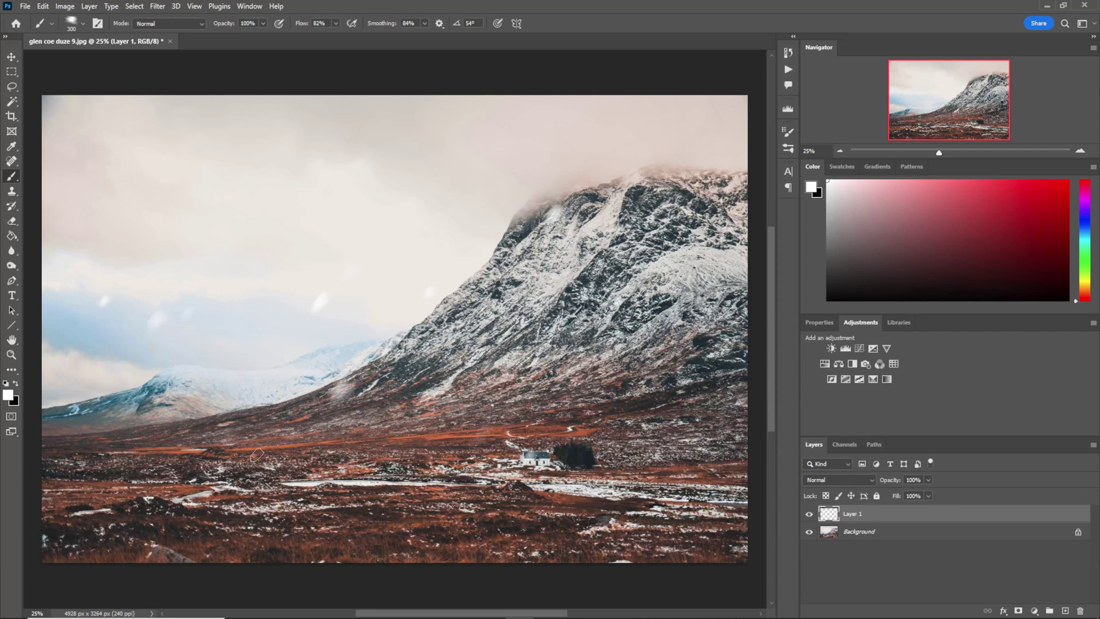
left_click(298, 411)
left_click(571, 394)
Step: Add more snowflakes over the foreground moor, high sky and remaining gaps
left_click(630, 502)
left_click(376, 501)
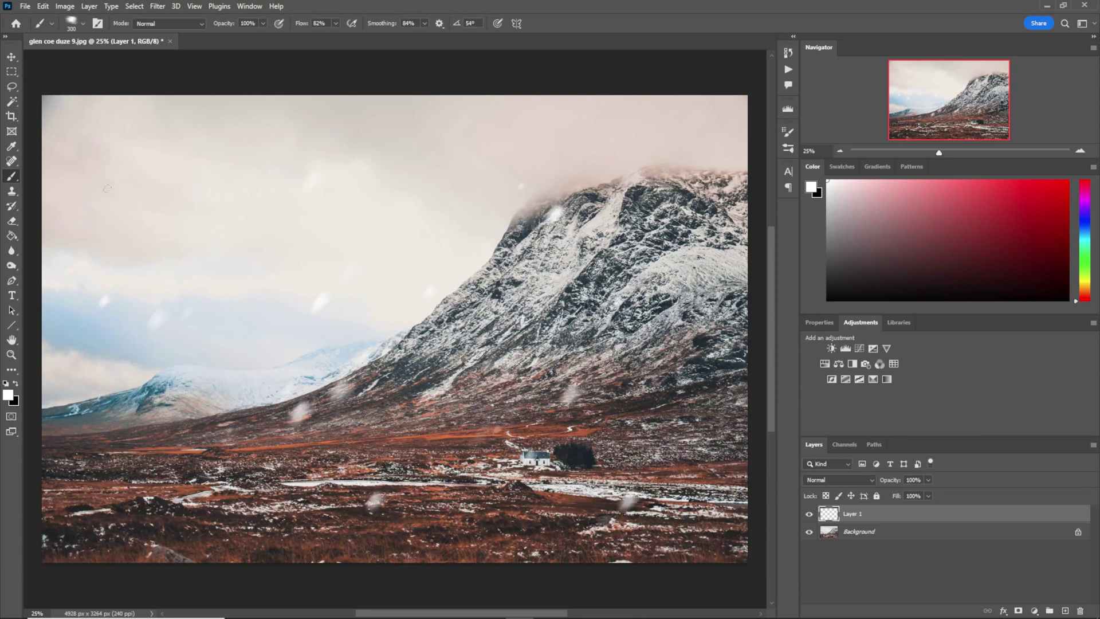
left_click(354, 166)
left_click(601, 133)
left_click(407, 206)
left_click(333, 325)
left_click(297, 440)
left_click(547, 325)
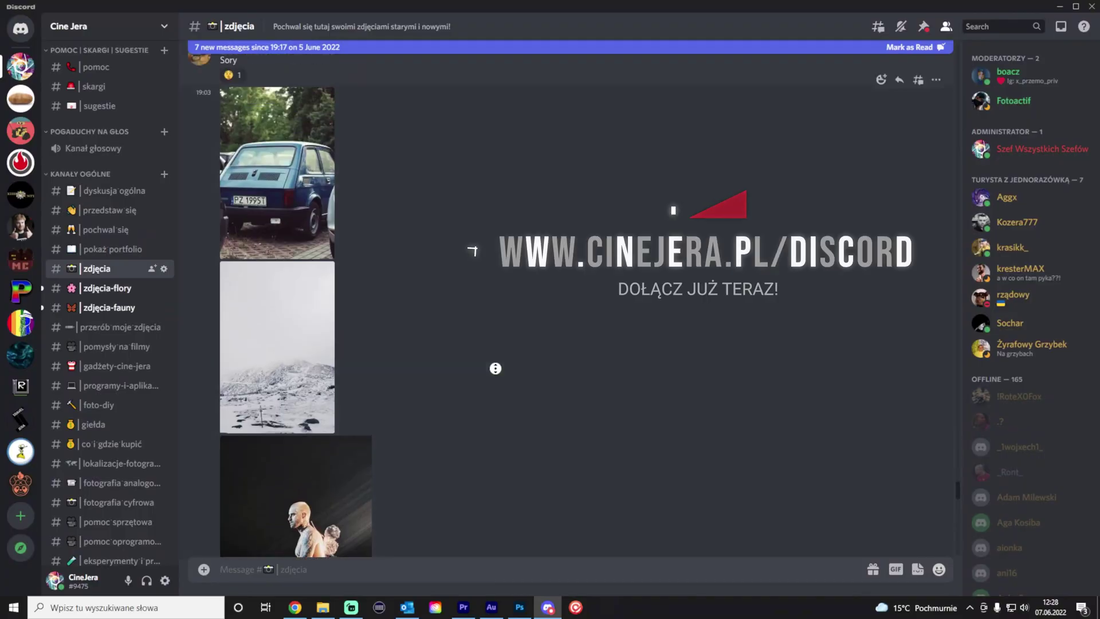
scroll(493, 325, "up", 3)
scroll(494, 325, "up", 2)
scroll(496, 325, "up", 2)
scroll(498, 325, "up", 3)
scroll(498, 325, "up", 4)
scroll(498, 325, "up", 3)
scroll(499, 325, "up", 3)
scroll(499, 325, "up", 3)
scroll(500, 325, "up", 3)
scroll(499, 325, "up", 3)
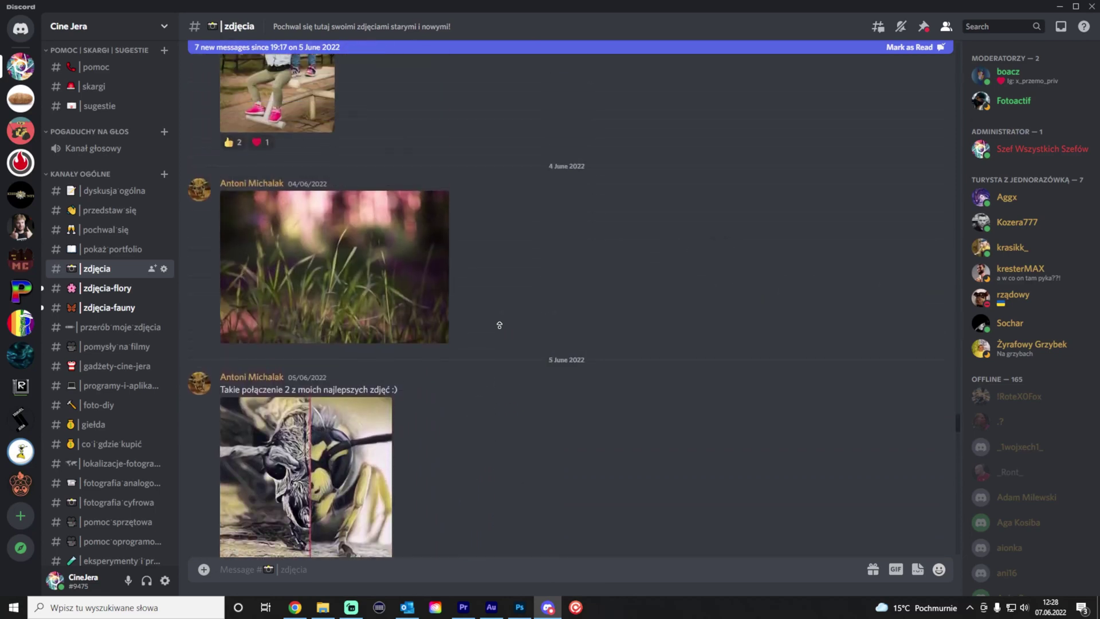